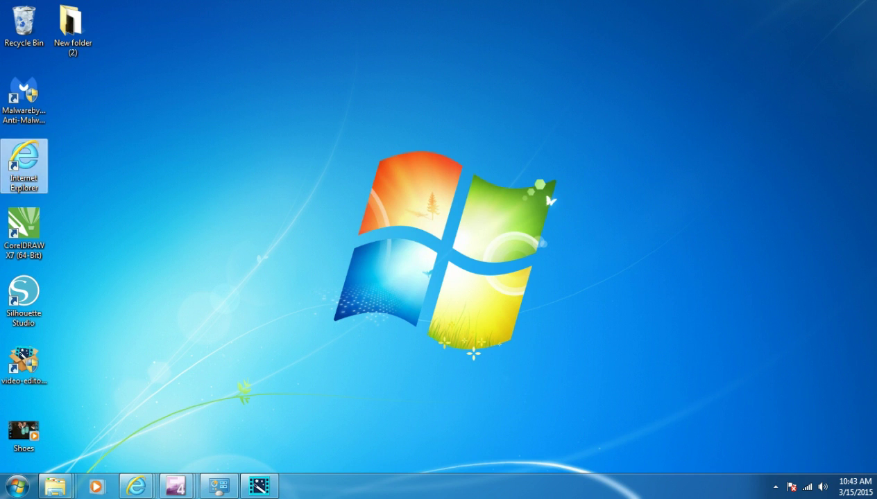
Open the web browser on google.com and search for 'live laugh love'.
{"action": "double_click", "coordinate": [24, 165]}
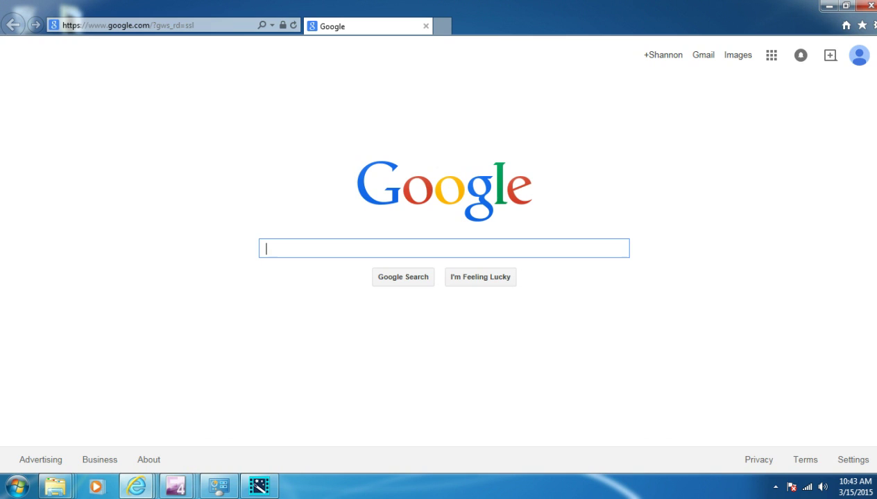
{"action": "type", "text": "live laugh love"}
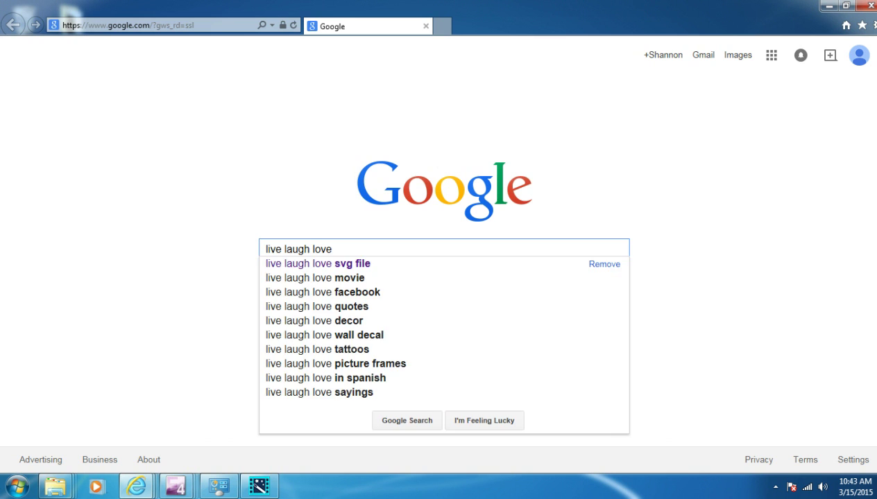
{"action": "key", "text": "Return"}
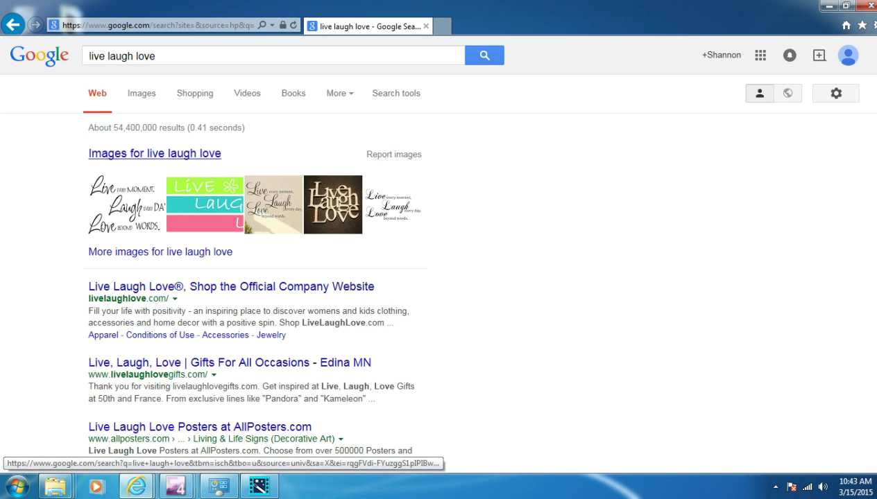
Switch to image results and open the black 生笑爱 live laugh love image full size.
{"action": "left_click", "coordinate": [154, 154]}
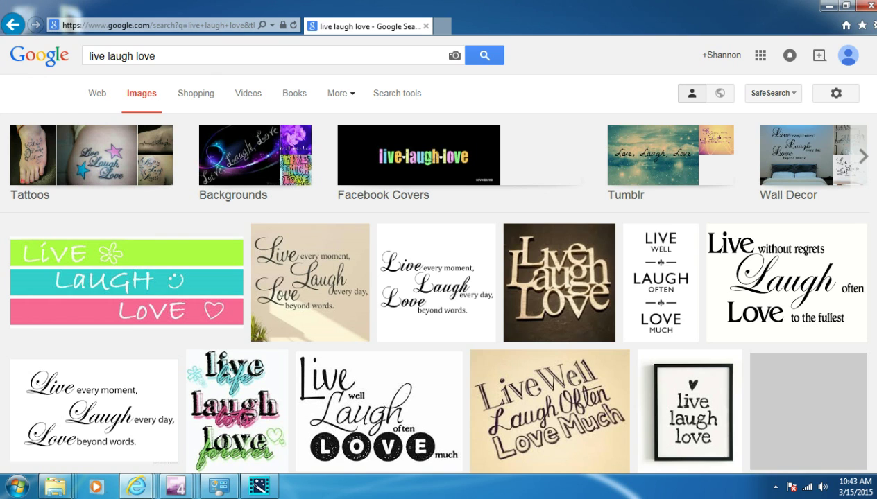
{"action": "scroll", "coordinate": [379, 104], "scroll_direction": "down", "scroll_amount": 5}
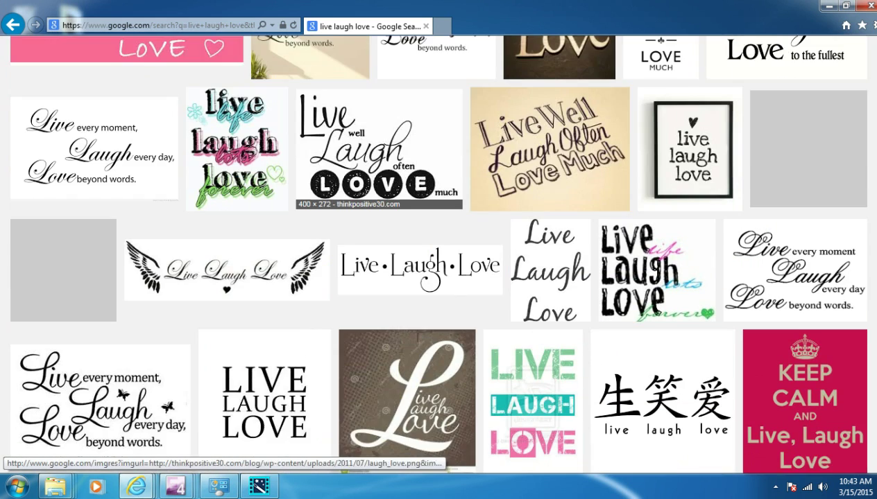
{"action": "scroll", "coordinate": [389, 139], "scroll_direction": "down", "scroll_amount": 2}
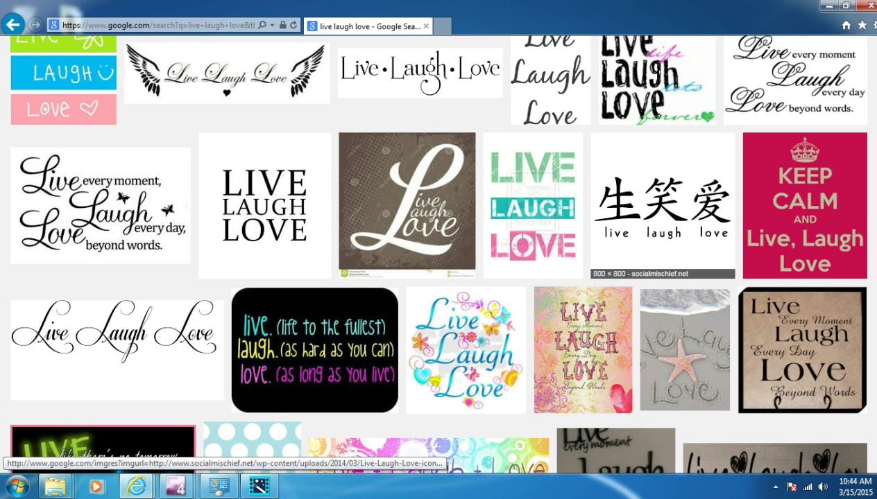
{"action": "left_click", "coordinate": [664, 229]}
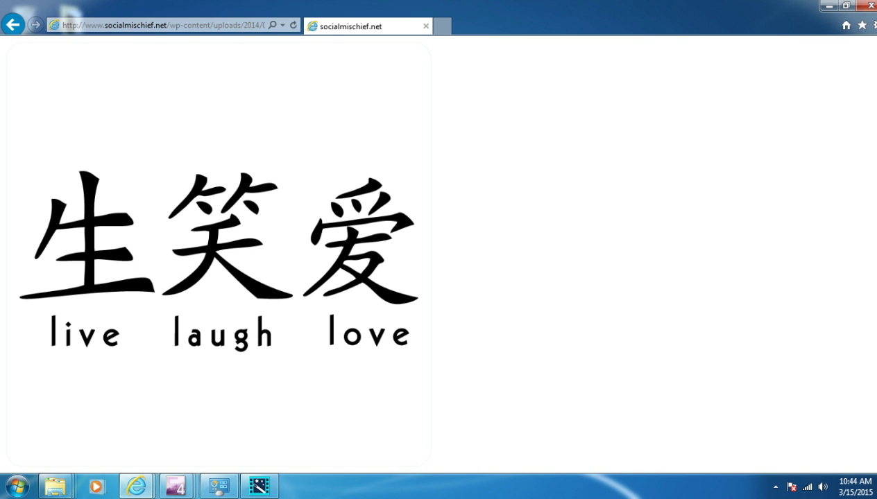
Save the full-size picture to the Desktop with the file name 'Live Laugh Love'.
{"action": "right_click", "coordinate": [338, 159]}
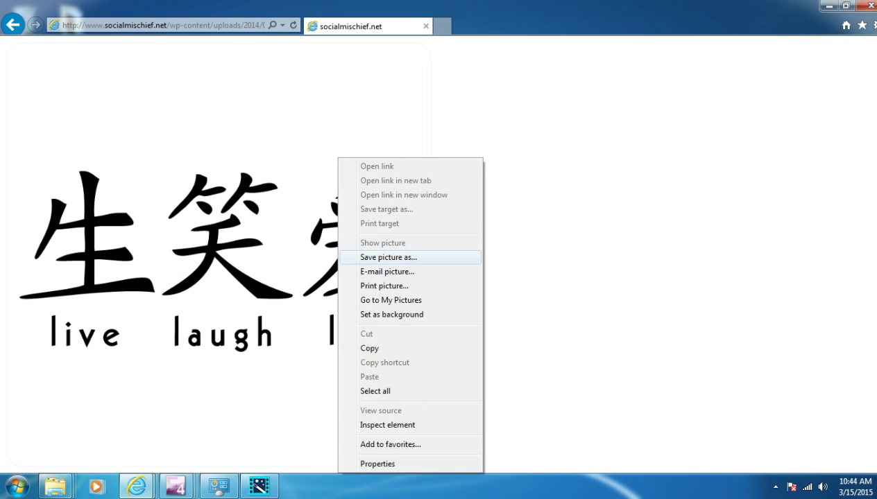
{"action": "left_click", "coordinate": [389, 257]}
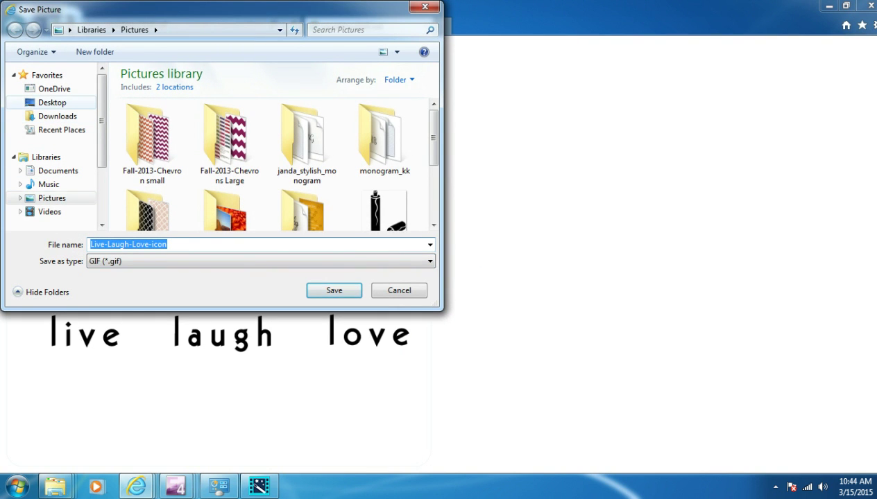
{"action": "left_click", "coordinate": [52, 102]}
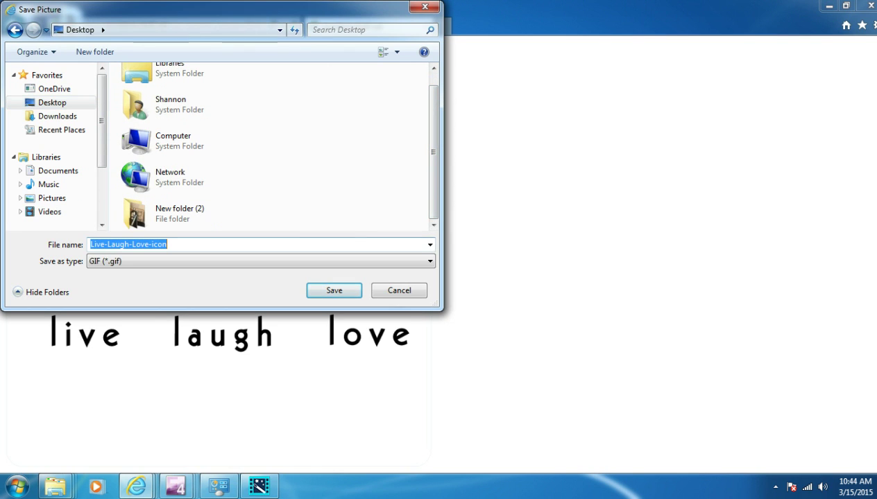
{"action": "type", "text": "Live Laugh LOve"}
{"action": "key", "text": "BackSpace"}
{"action": "key", "text": "BackSpace"}
{"action": "key", "text": "BackSpace"}
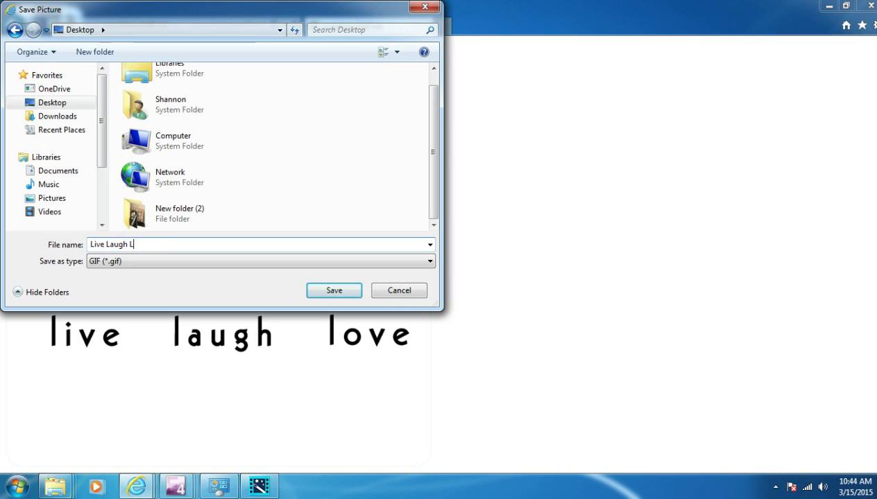
{"action": "type", "text": "ove"}
{"action": "key", "text": "Return"}
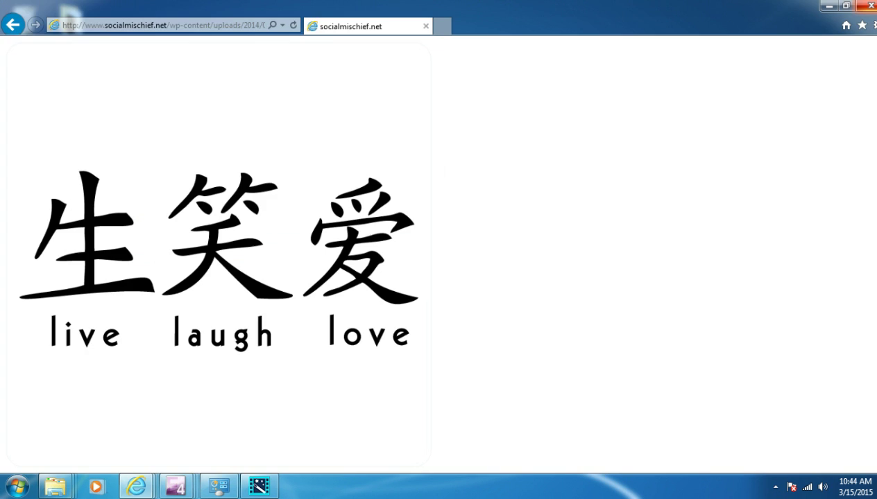
Close Internet Explorer and launch Silhouette Studio from its desktop shortcut.
{"action": "left_click", "coordinate": [867, 5]}
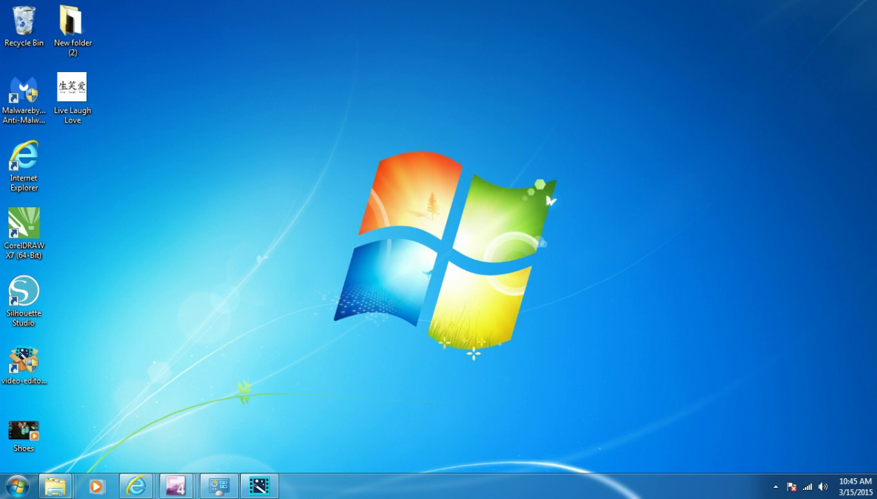
{"action": "left_click", "coordinate": [24, 298]}
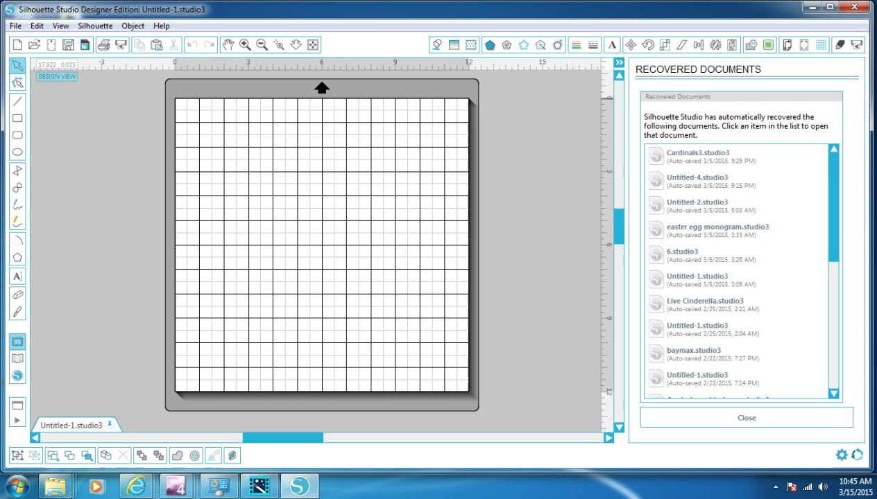
Dismiss the recovered documents and open the Live Laugh Love GIF from the Desktop.
{"action": "left_click", "coordinate": [746, 417]}
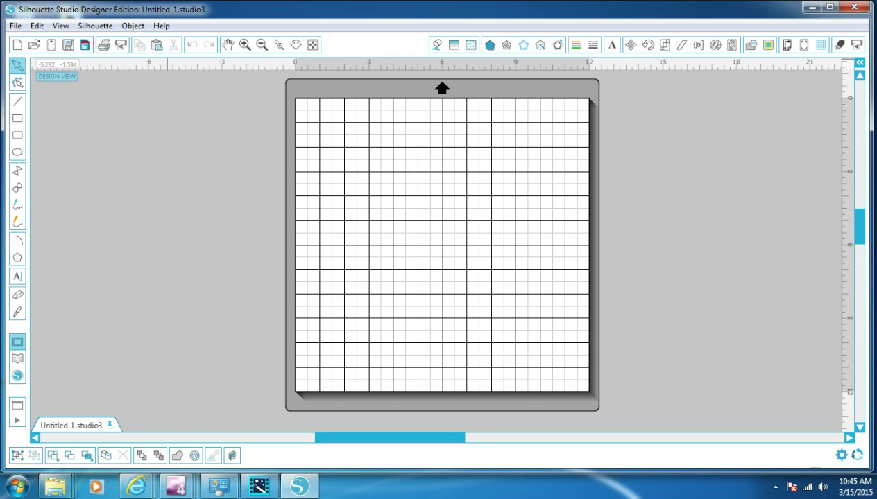
{"action": "left_click", "coordinate": [15, 26]}
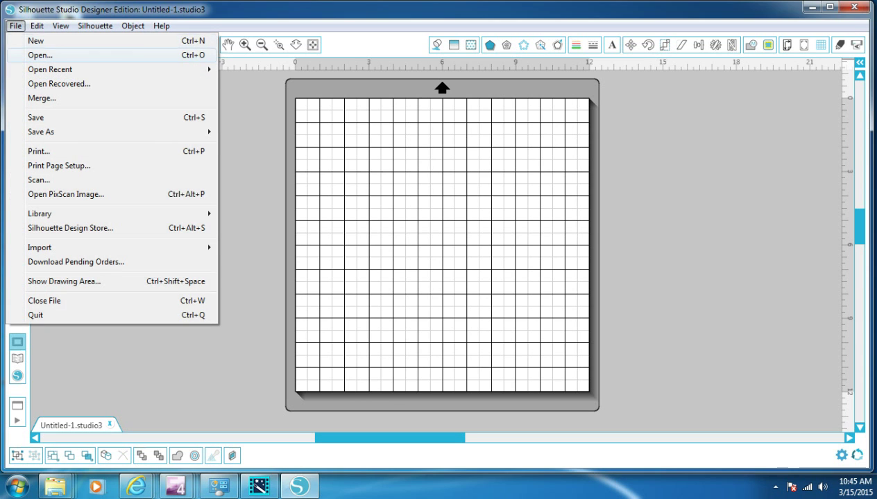
{"action": "left_click", "coordinate": [40, 55]}
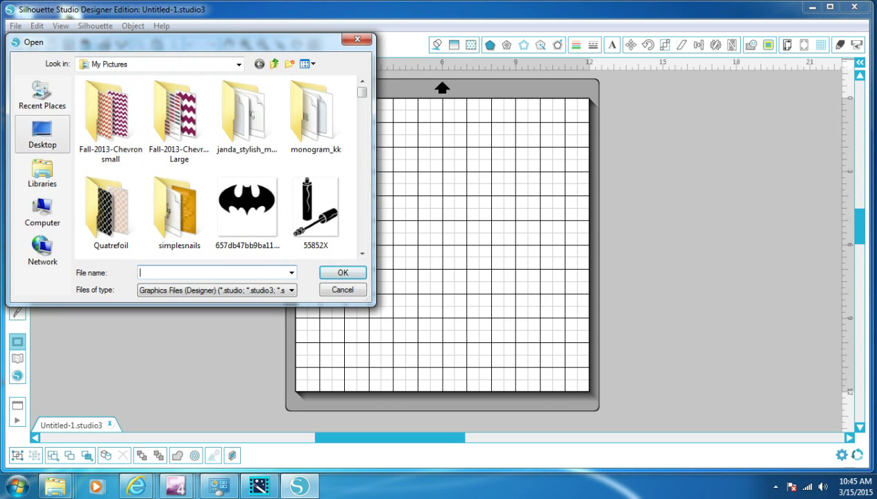
{"action": "left_click", "coordinate": [43, 132]}
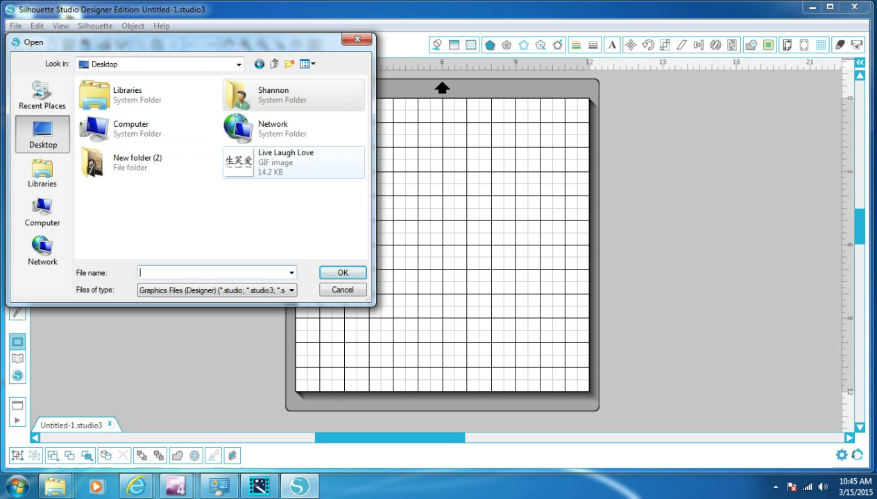
{"action": "left_click", "coordinate": [284, 156]}
{"action": "left_click", "coordinate": [342, 273]}
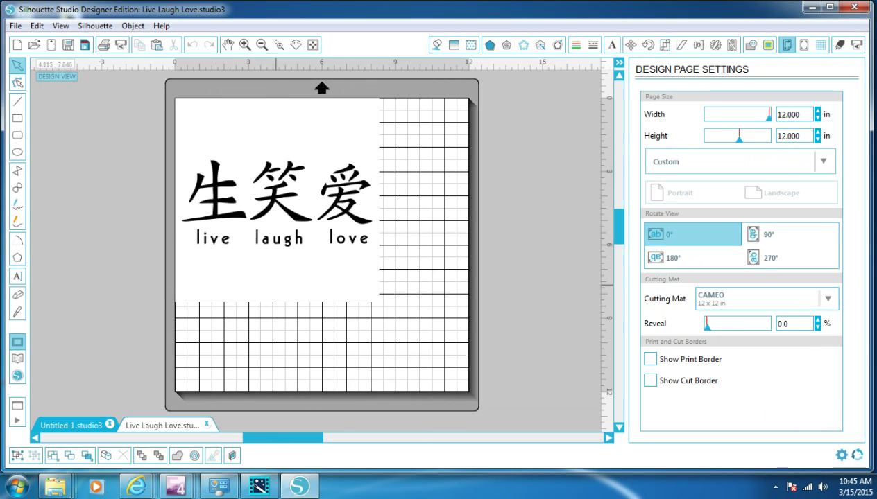
Select the Live Laugh Love image on the mat to show its 8.333 in width.
{"action": "left_click", "coordinate": [318, 228]}
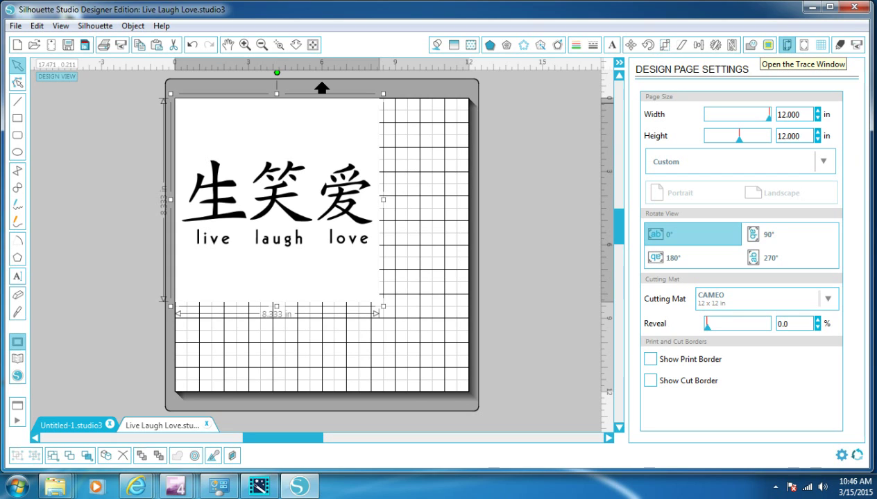
Mark a trace area over the image and turn off the high pass filter.
{"action": "left_click", "coordinate": [768, 44]}
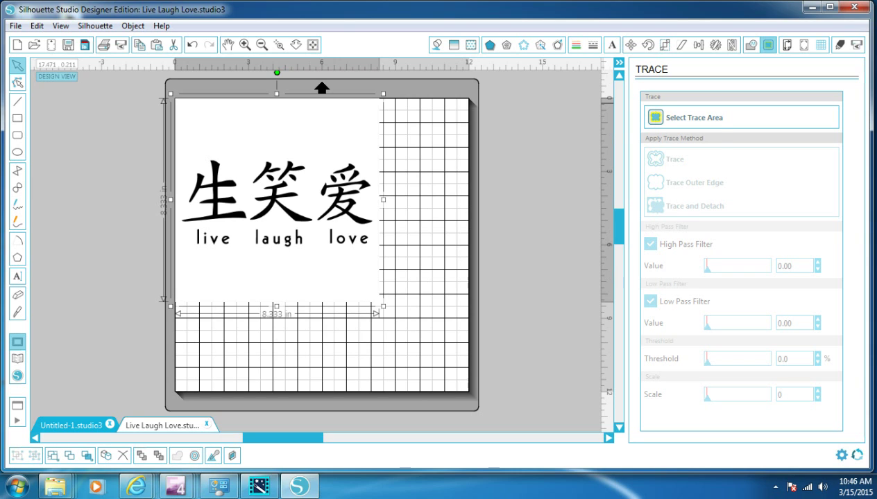
{"action": "left_click", "coordinate": [655, 118]}
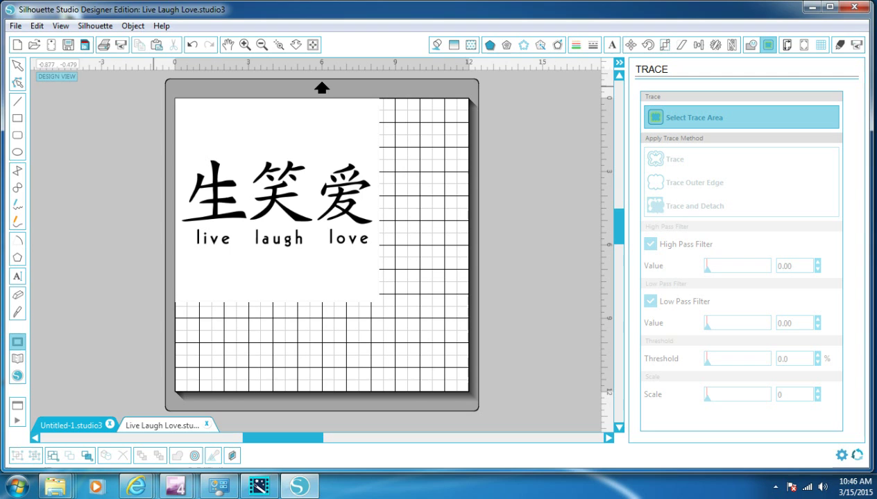
{"action": "mouse_move", "coordinate": [152, 86]}
{"action": "left_mouse_down"}
{"action": "mouse_move", "coordinate": [433, 109]}
{"action": "mouse_move", "coordinate": [458, 129]}
{"action": "mouse_move", "coordinate": [447, 264]}
{"action": "mouse_move", "coordinate": [424, 348]}
{"action": "left_mouse_up"}
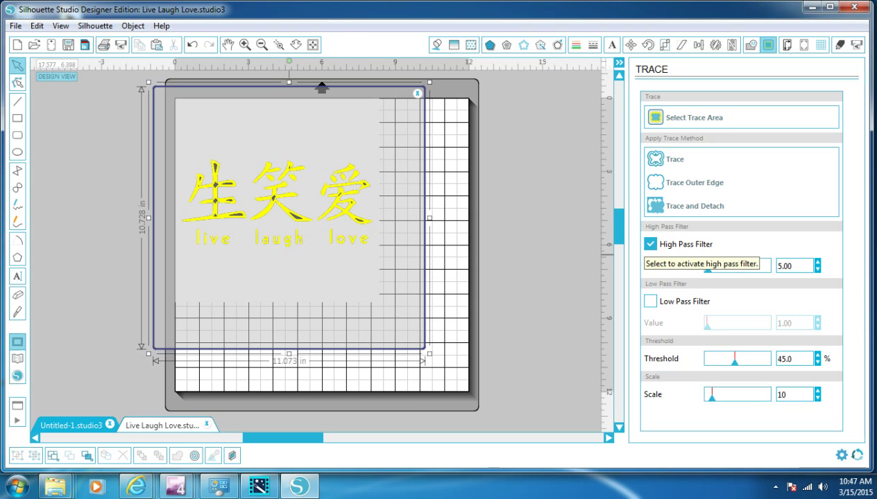
{"action": "left_click", "coordinate": [650, 244]}
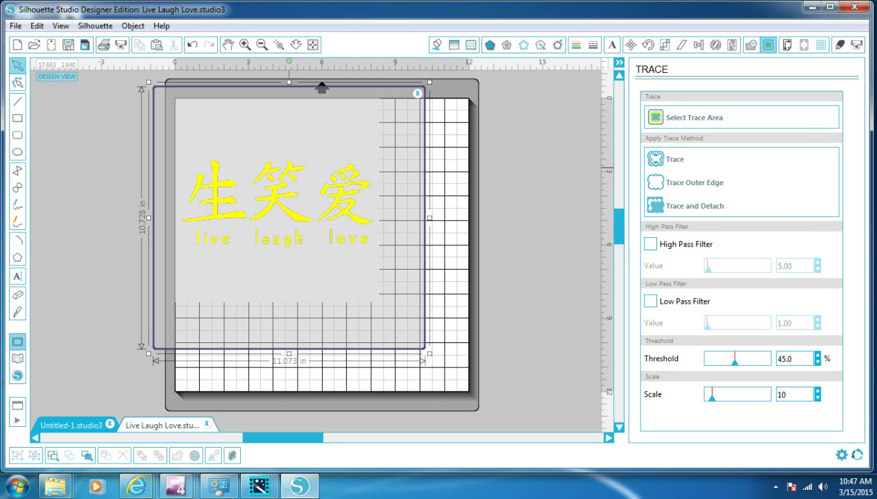
Trace the outer edge, check it by moving the image, then undo back to the trace area.
{"action": "left_click", "coordinate": [690, 183]}
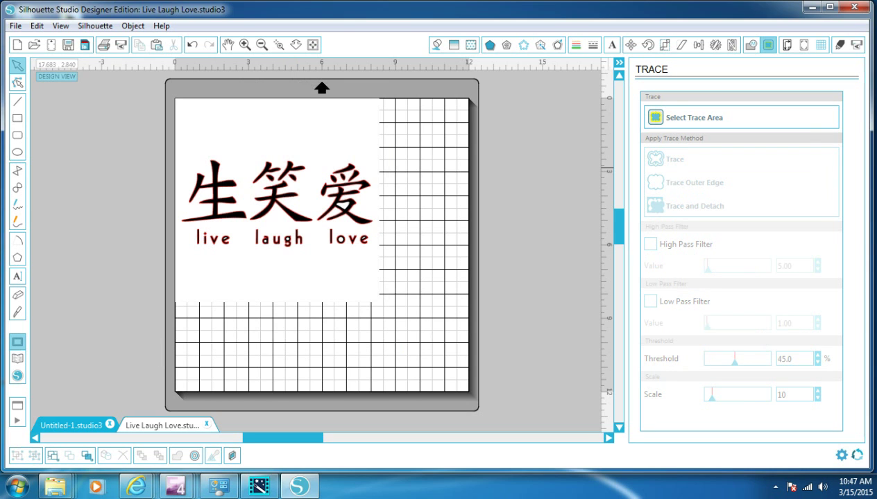
{"action": "mouse_move", "coordinate": [342, 229]}
{"action": "left_mouse_down"}
{"action": "mouse_move", "coordinate": [490, 264]}
{"action": "mouse_move", "coordinate": [546, 302]}
{"action": "left_mouse_up"}
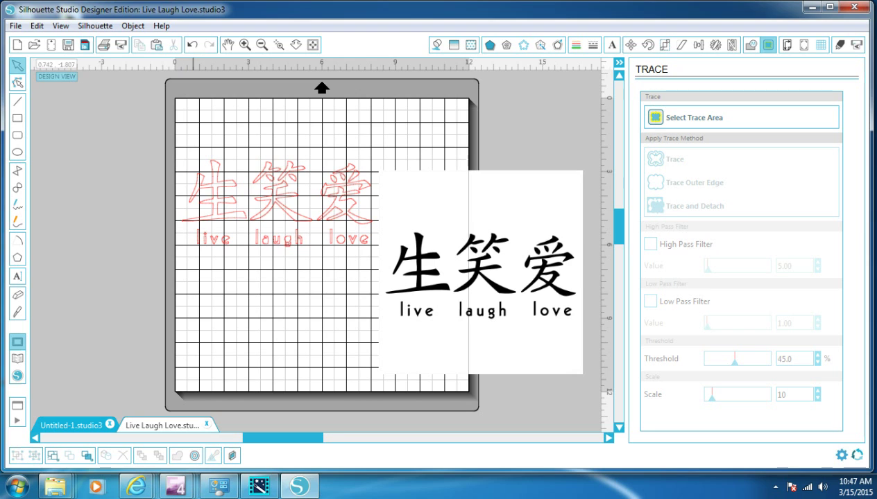
{"action": "left_click", "coordinate": [192, 45]}
{"action": "left_click", "coordinate": [193, 44]}
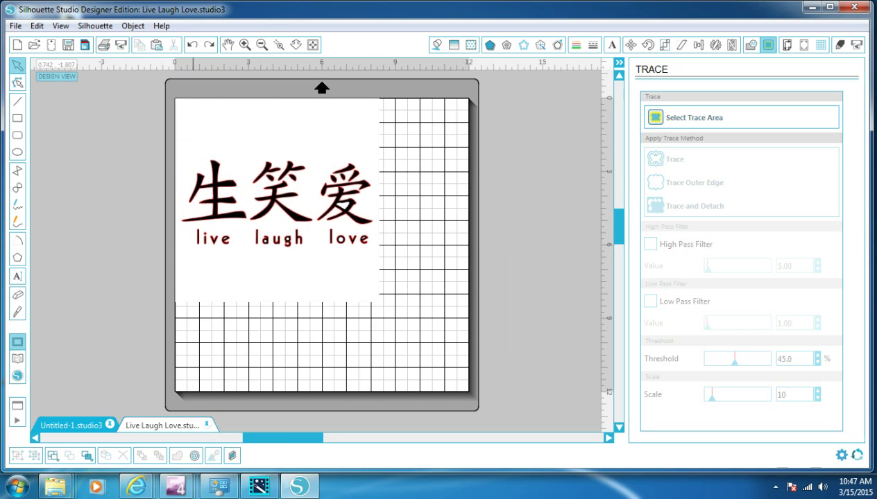
{"action": "left_click", "coordinate": [193, 44]}
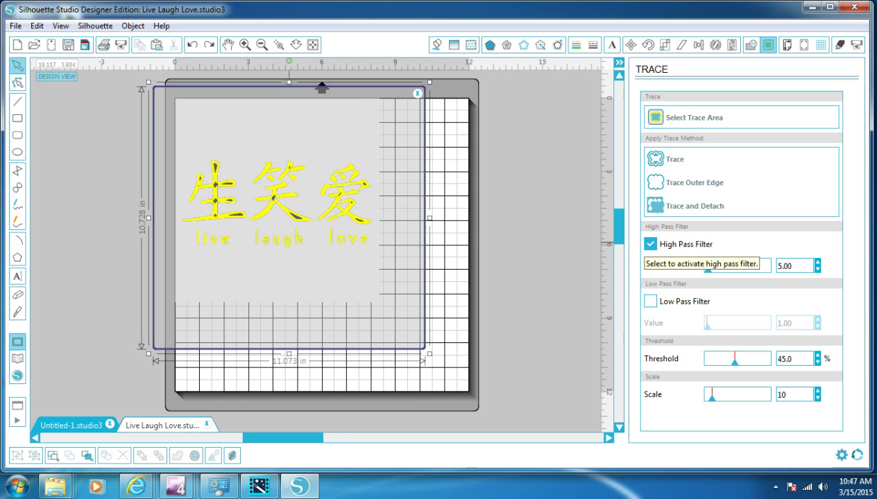
Disable the high pass filter, trace the whole image, and delete the original picture.
{"action": "left_click", "coordinate": [650, 245]}
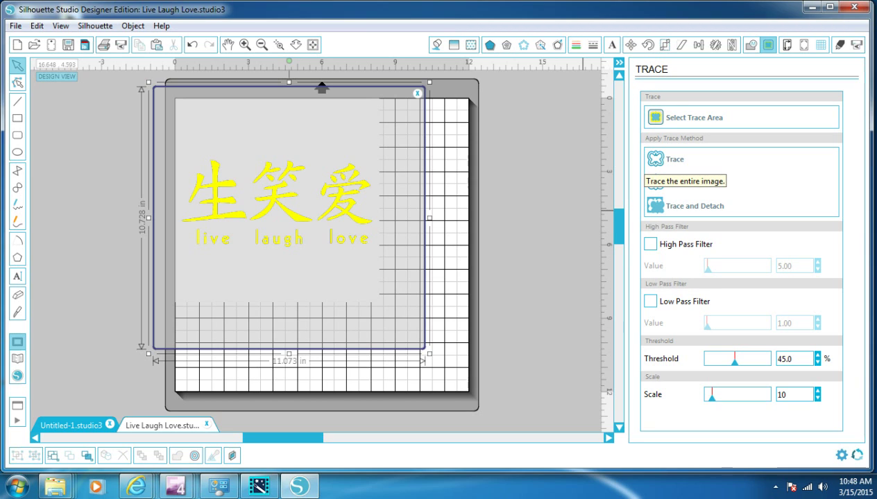
{"action": "left_click", "coordinate": [666, 158]}
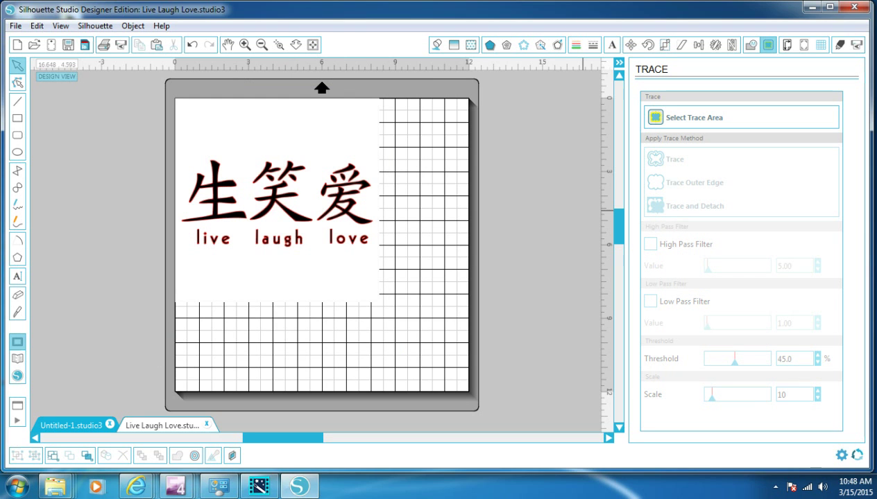
{"action": "mouse_move", "coordinate": [297, 188]}
{"action": "left_mouse_down"}
{"action": "mouse_move", "coordinate": [355, 196]}
{"action": "mouse_move", "coordinate": [444, 269]}
{"action": "mouse_move", "coordinate": [456, 329]}
{"action": "left_mouse_up"}
{"action": "left_click", "coordinate": [322, 328]}
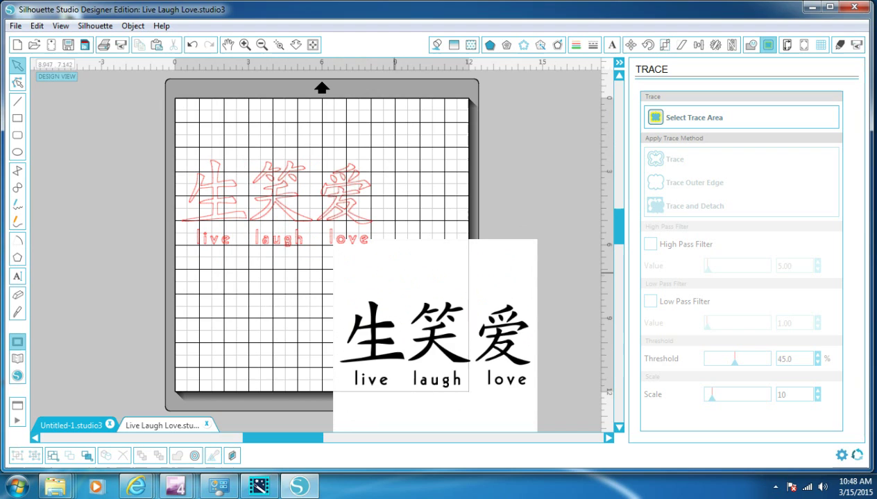
{"action": "left_click_drag", "start_coordinate": [471, 294], "coordinate": [453, 265]}
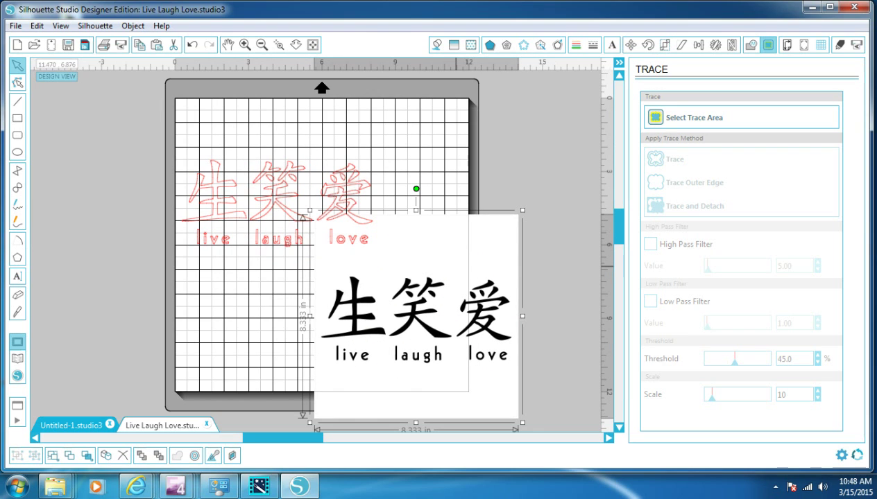
{"action": "key", "text": "Delete"}
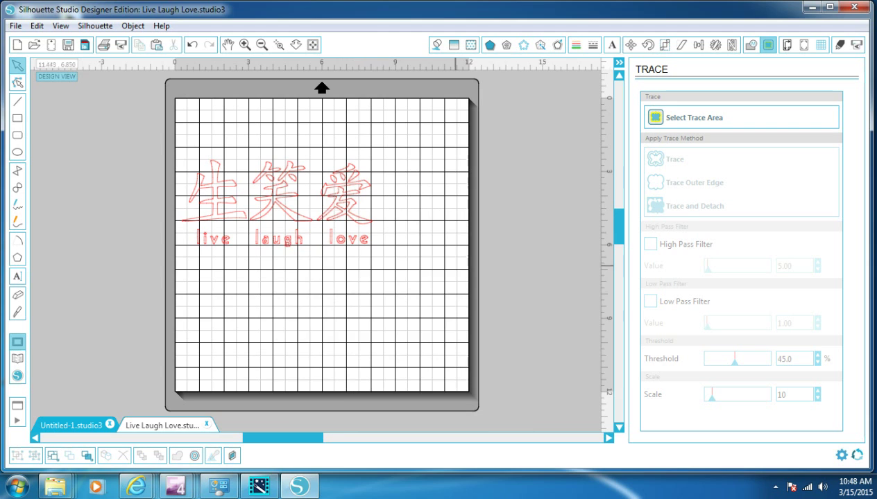
Select the traced outlines, reposition them, and resize them to 11.526 × 5.352 in.
{"action": "left_click_drag", "start_coordinate": [151, 120], "coordinate": [412, 268]}
{"action": "left_click_drag", "start_coordinate": [340, 209], "coordinate": [283, 153]}
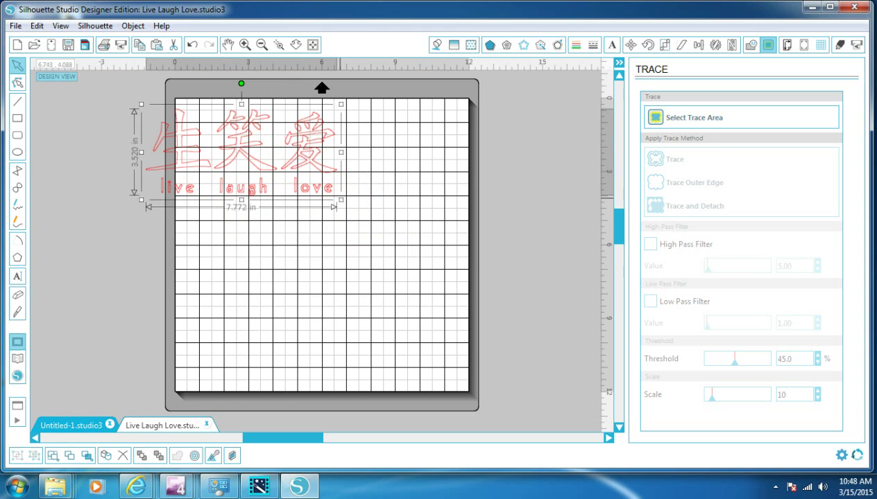
{"action": "left_click_drag", "start_coordinate": [340, 200], "coordinate": [451, 250]}
{"action": "left_click_drag", "start_coordinate": [393, 171], "coordinate": [413, 207]}
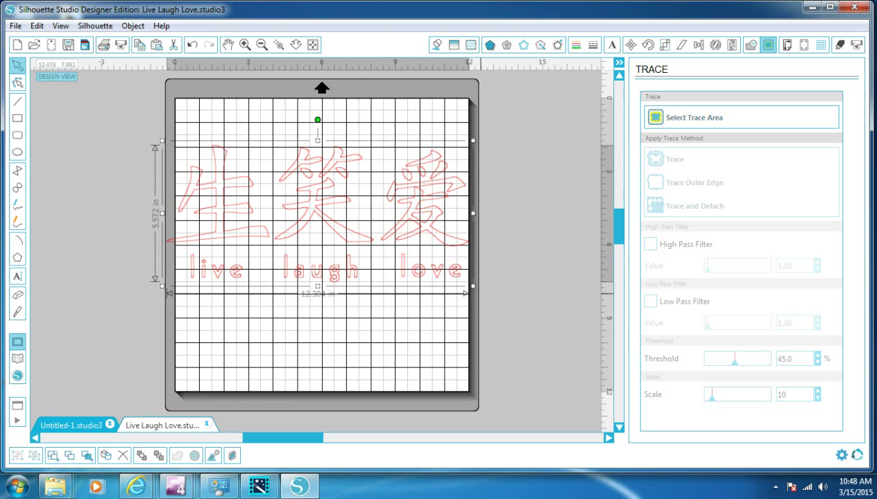
{"action": "left_click_drag", "start_coordinate": [472, 286], "coordinate": [433, 268]}
{"action": "left_click_drag", "start_coordinate": [433, 205], "coordinate": [453, 205]}
{"action": "mouse_move", "coordinate": [307, 268]}
{"action": "left_mouse_down"}
{"action": "mouse_move", "coordinate": [308, 290]}
{"action": "mouse_move", "coordinate": [307, 281]}
{"action": "left_mouse_up"}
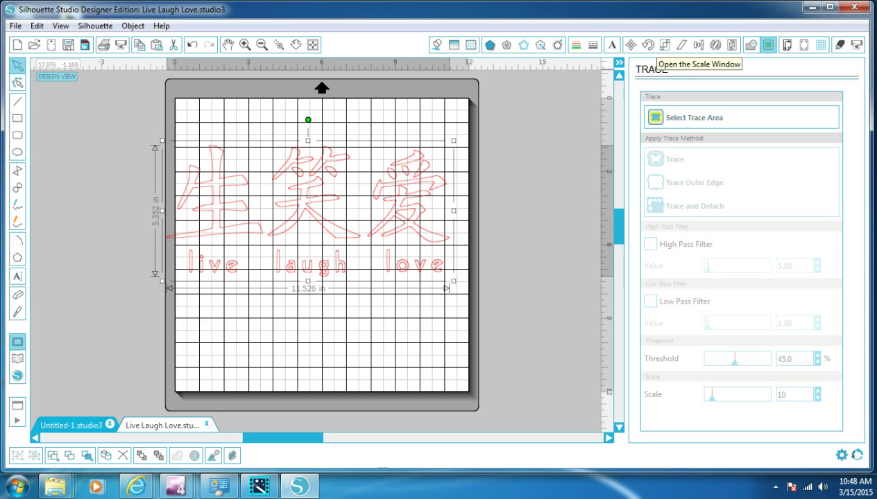
Scale the traced design proportionally to 10 in wide, making it 4.643 in tall.
{"action": "left_click", "coordinate": [665, 44]}
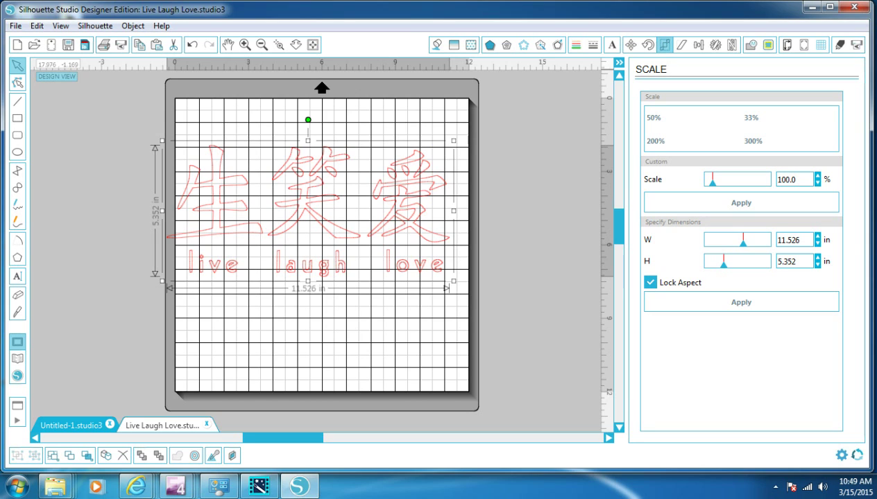
{"action": "left_click", "coordinate": [791, 240]}
{"action": "type", "text": "10."}
{"action": "key", "text": "Return"}
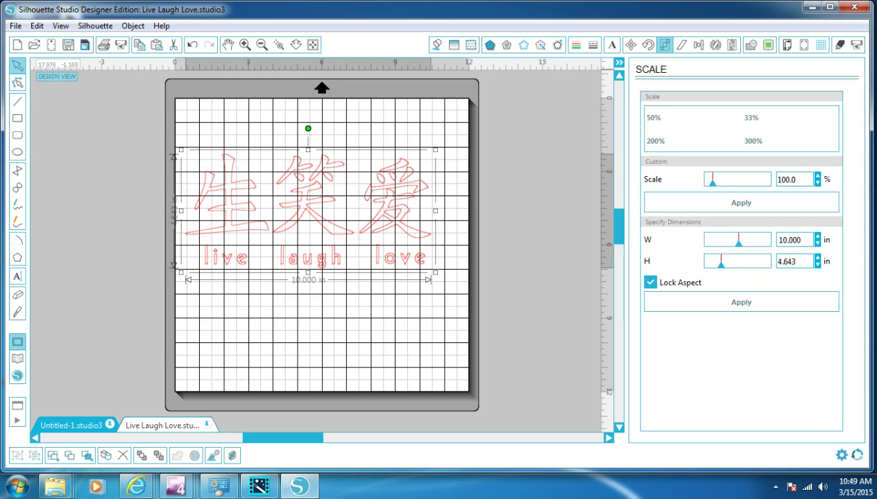
Unlock the aspect ratio and set the design's height to 4.8 in.
{"action": "left_click", "coordinate": [650, 283]}
{"action": "key", "text": "ctrl+a"}
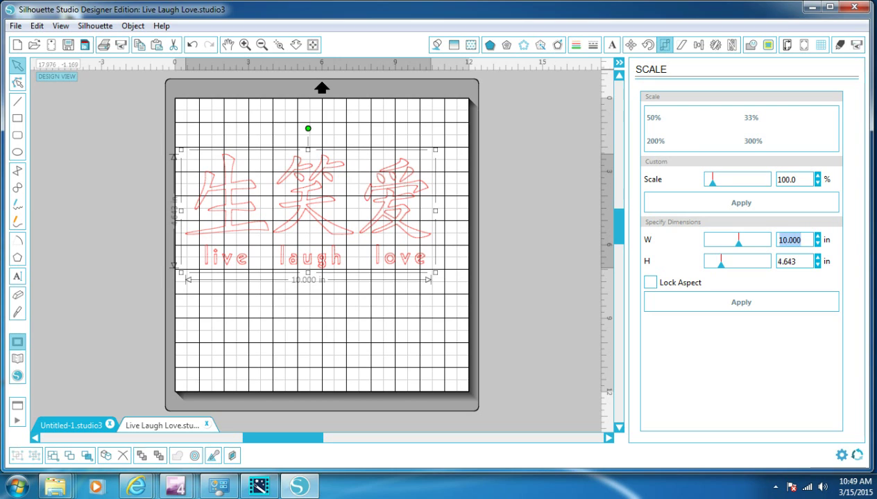
{"action": "type", "text": "9."}
{"action": "key", "text": "Tab"}
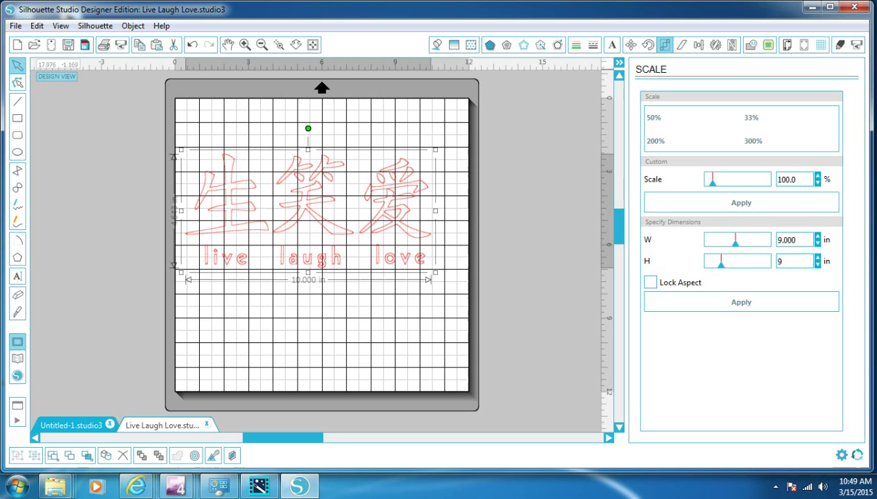
{"action": "type", "text": "."}
{"action": "key", "text": "Return"}
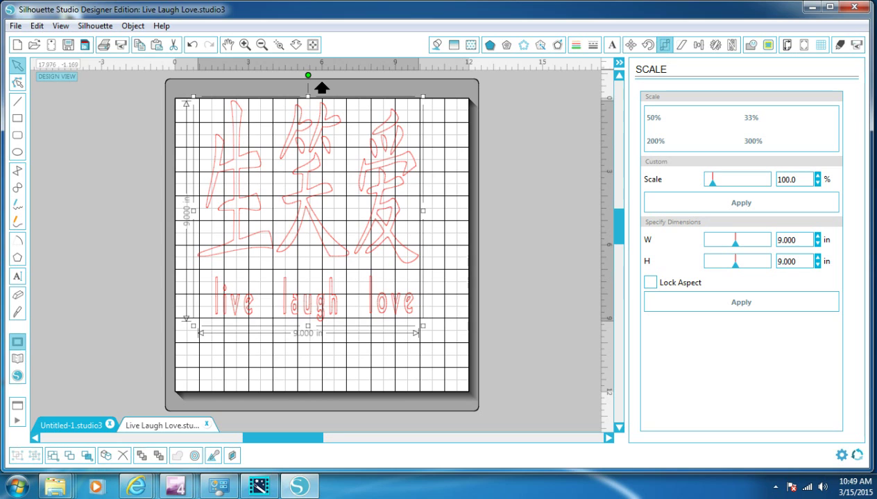
{"action": "double_click", "coordinate": [786, 261]}
{"action": "type", "text": "4.8"}
{"action": "key", "text": "Return"}
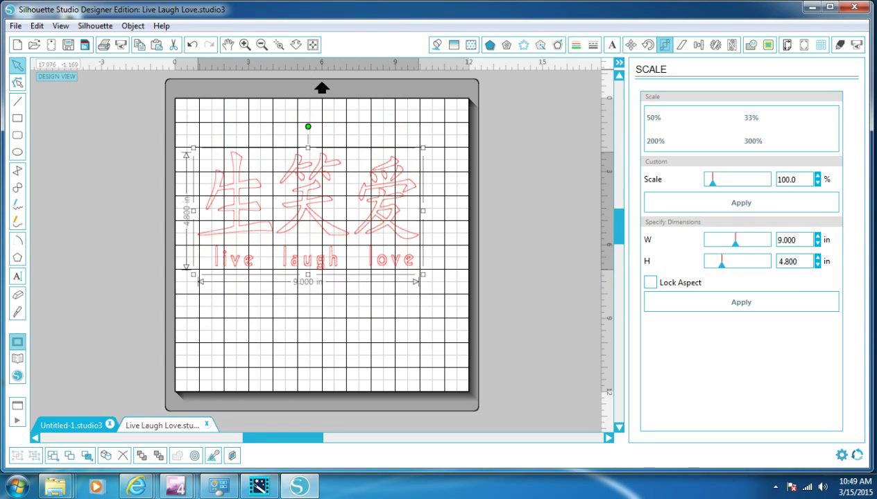
Set the width back to 10 in and shift the design slightly right on the mat.
{"action": "double_click", "coordinate": [787, 240]}
{"action": "type", "text": "10."}
{"action": "key", "text": "Return"}
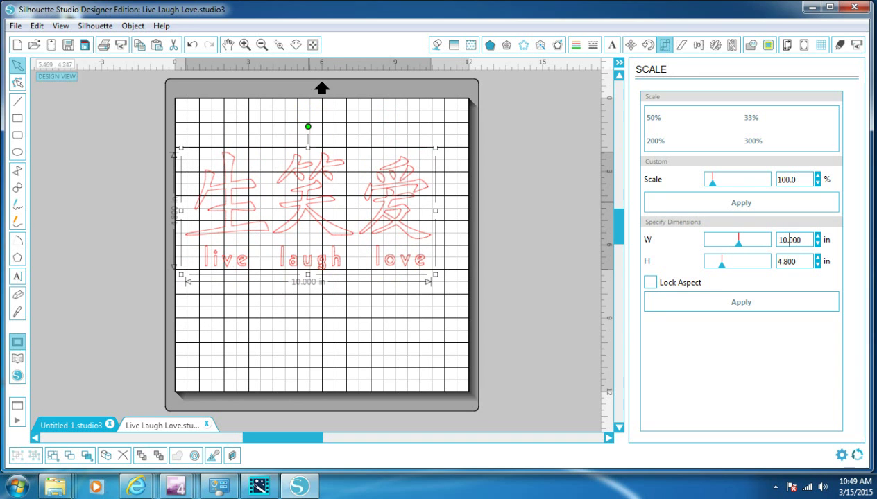
{"action": "mouse_move", "coordinate": [309, 202]}
{"action": "left_mouse_down"}
{"action": "mouse_move", "coordinate": [329, 199]}
{"action": "mouse_move", "coordinate": [319, 199]}
{"action": "left_mouse_up"}
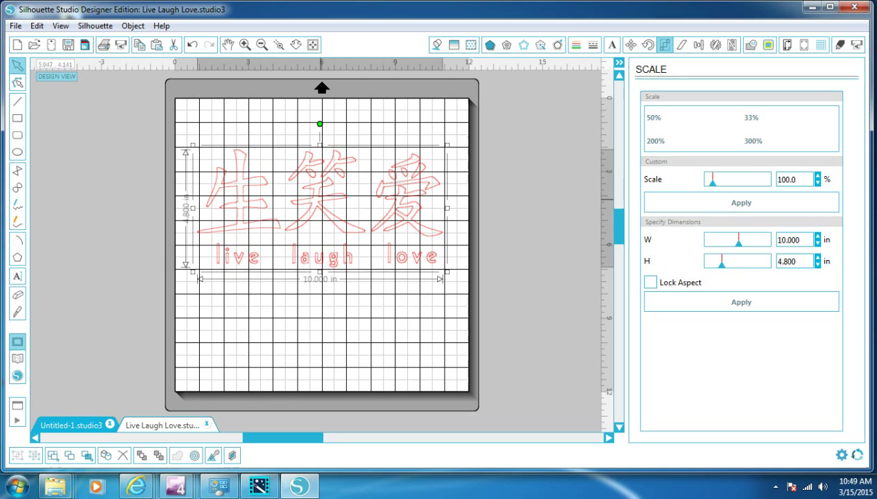